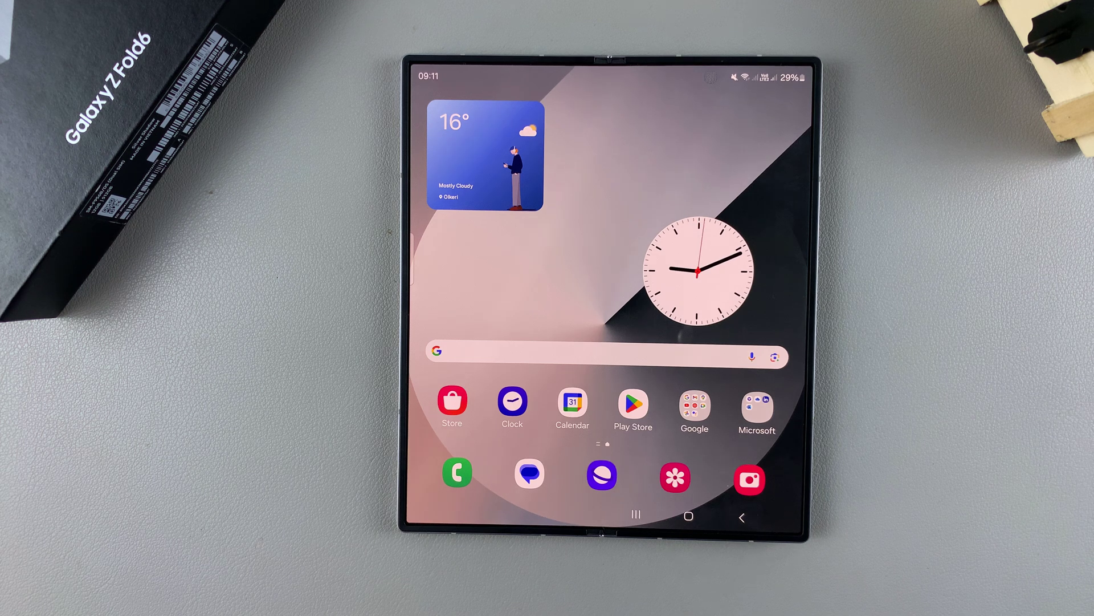
# - Open Settings from the app list and go to General management > Date and time
pyautogui.moveTo(709, 514); pyautogui.dragTo(769, 359)
pyautogui.click(697, 273)
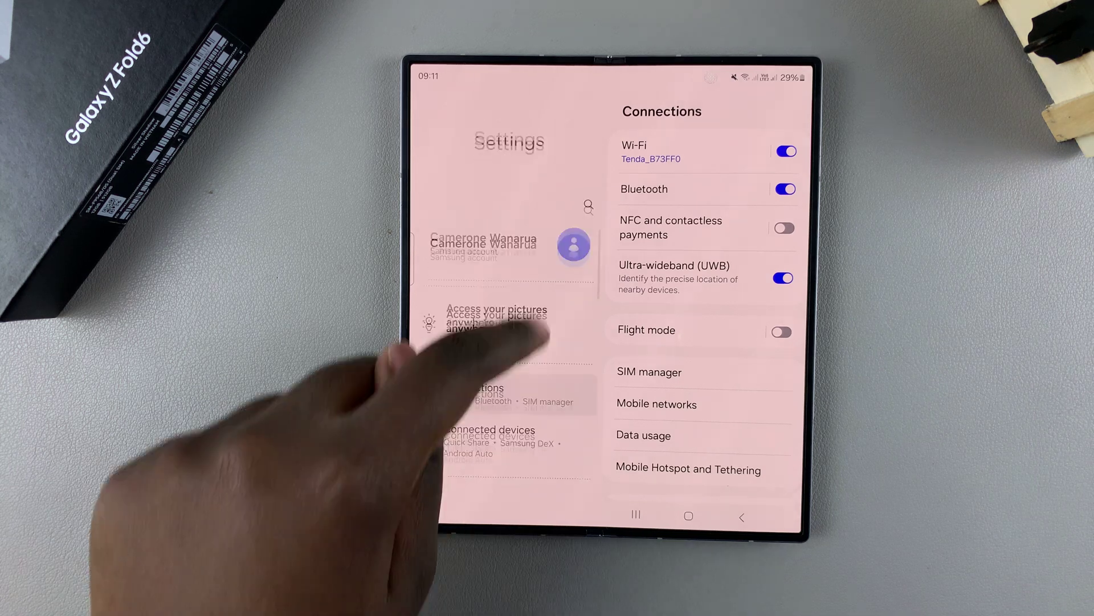
pyautogui.scroll(-10, 504, 342)
pyautogui.scroll(-5, 504, 343)
pyautogui.scroll(-5, 505, 385)
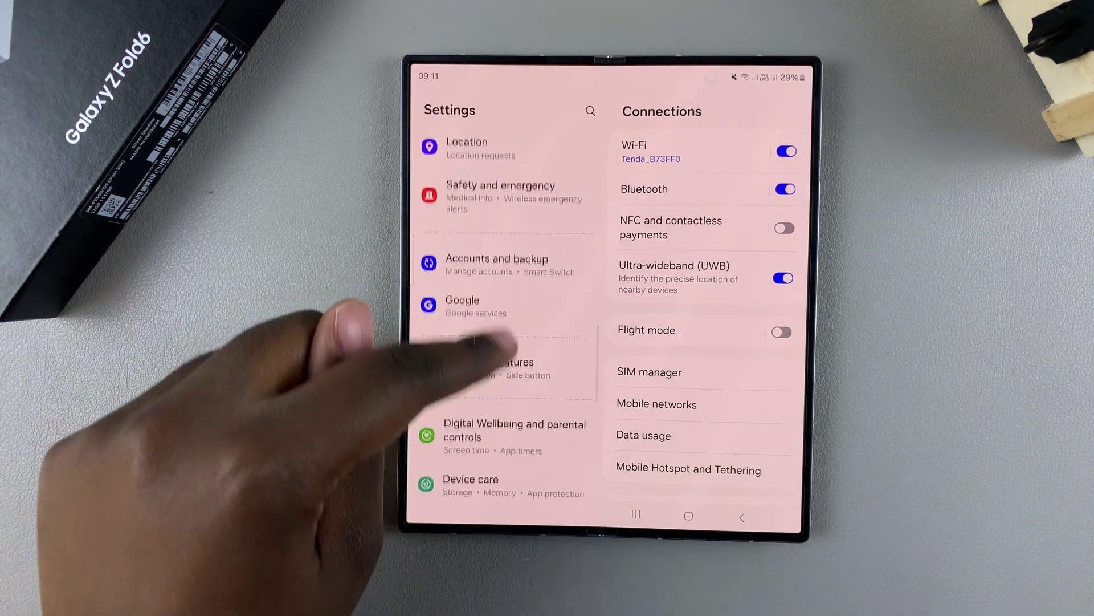
pyautogui.scroll(-5, 505, 343)
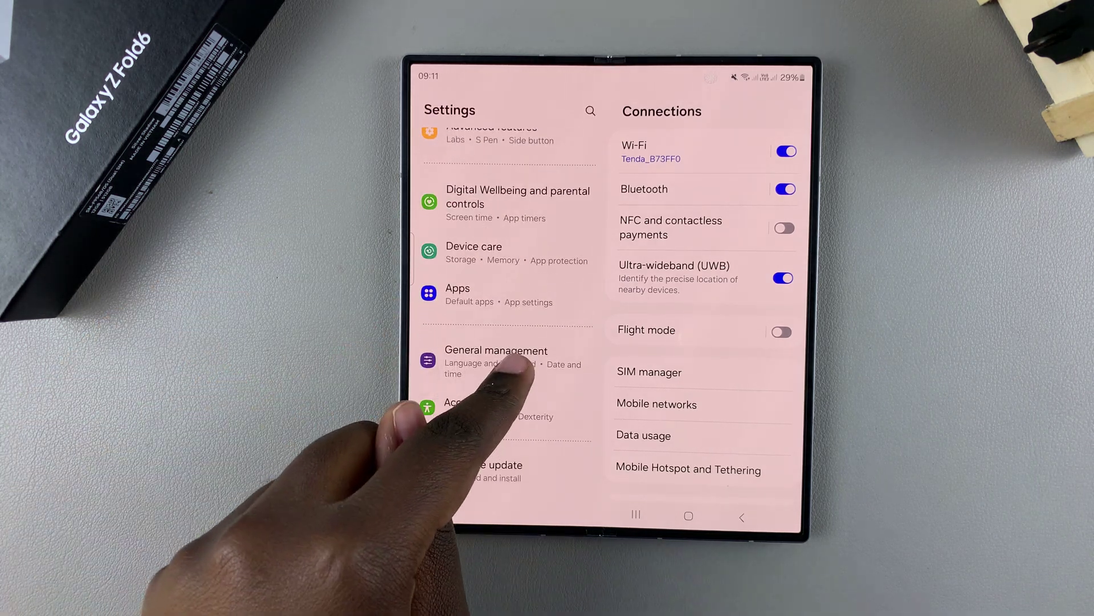
pyautogui.click(496, 360)
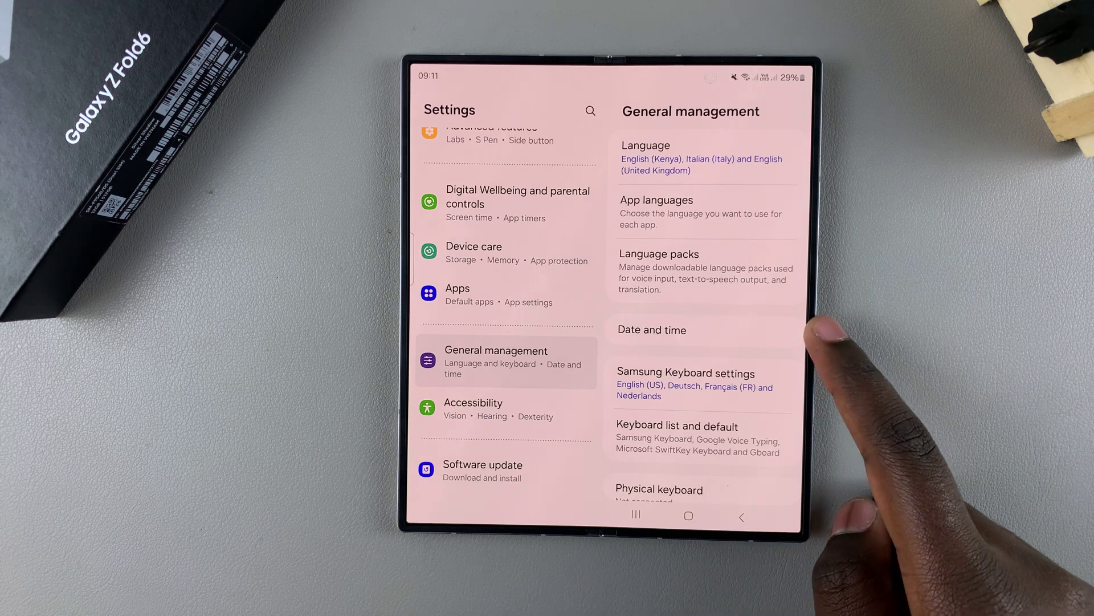
pyautogui.click(752, 343)
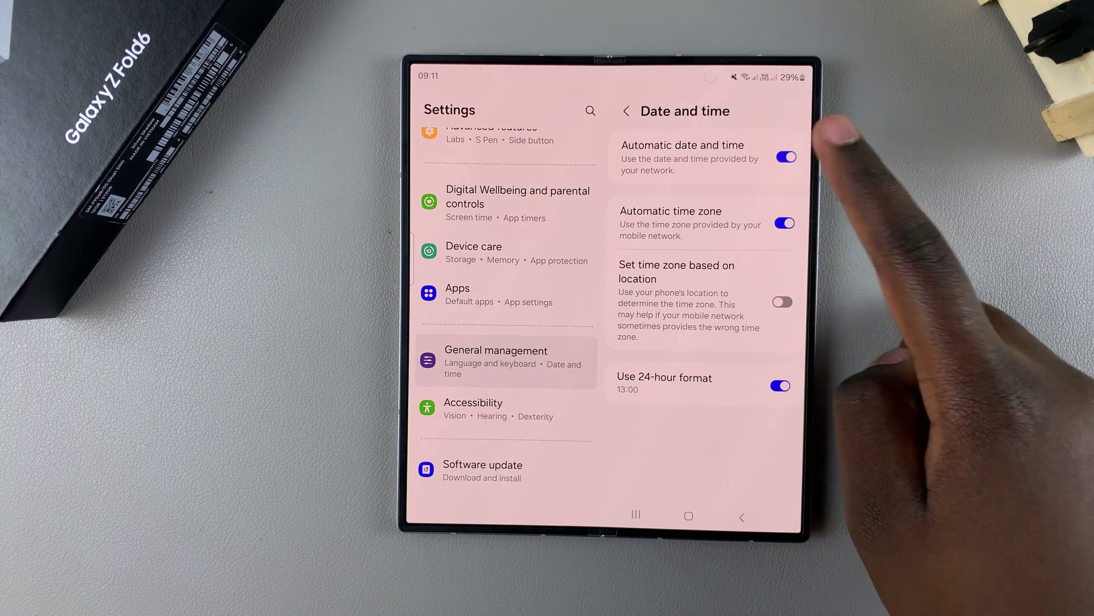
# - Switch off Automatic date and time and open the Set date calendar
pyautogui.click(786, 157)
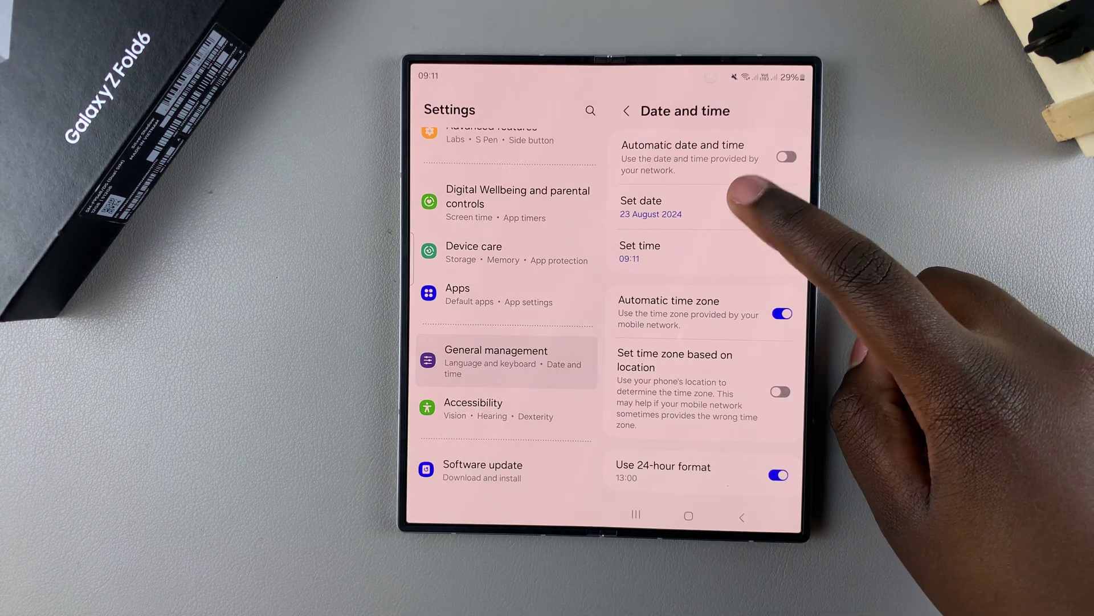
pyautogui.click(737, 195)
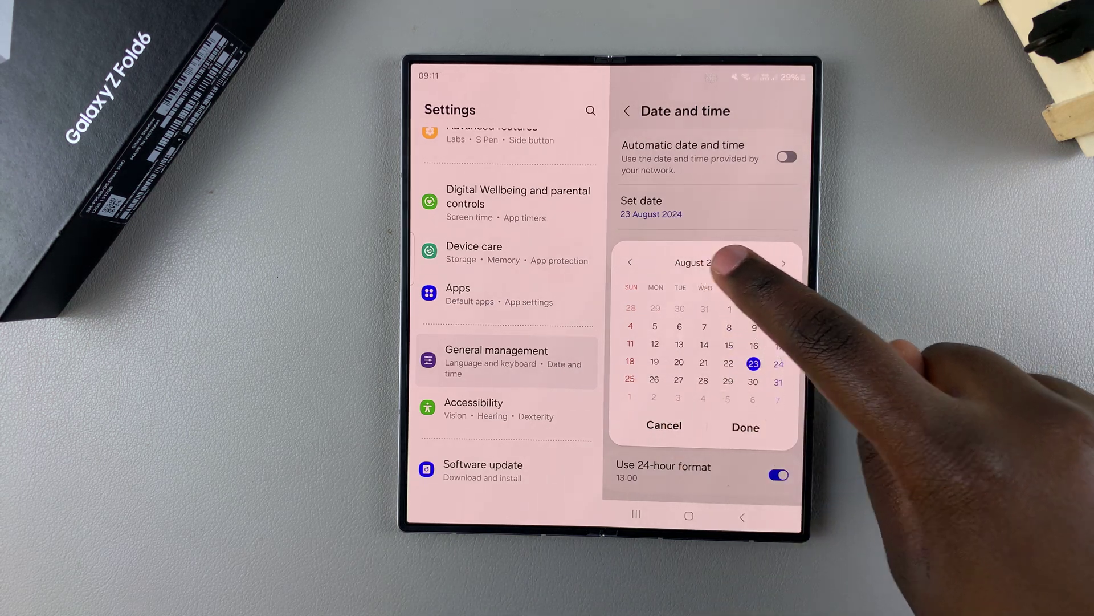
# - Switch the date picker to spinners and roll the year back to 2015
pyautogui.click(705, 263)
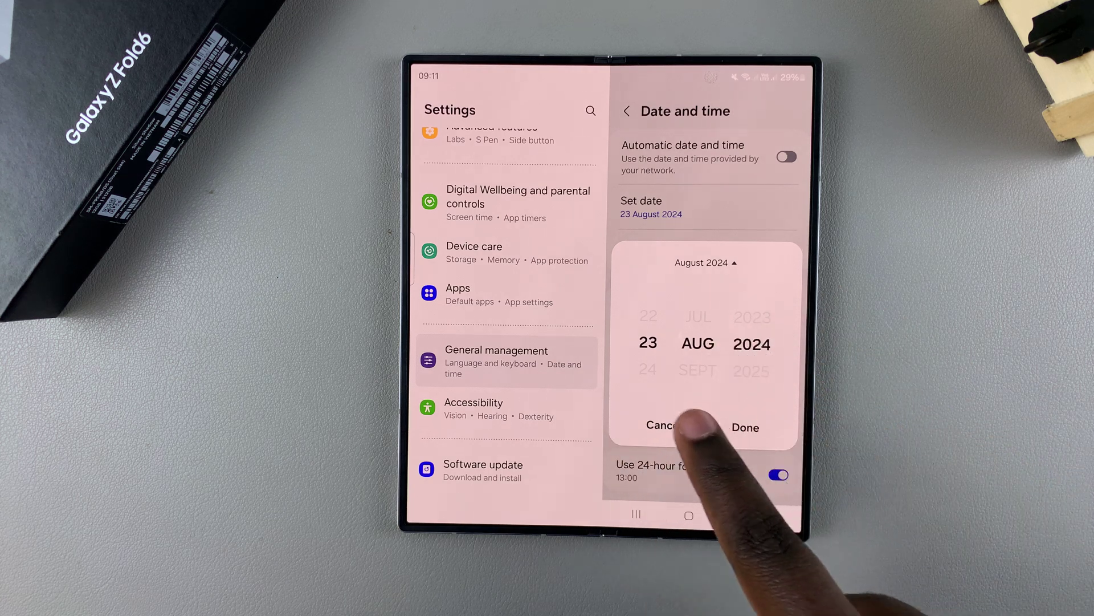
pyautogui.moveTo(648, 324); pyautogui.dragTo(641, 443)
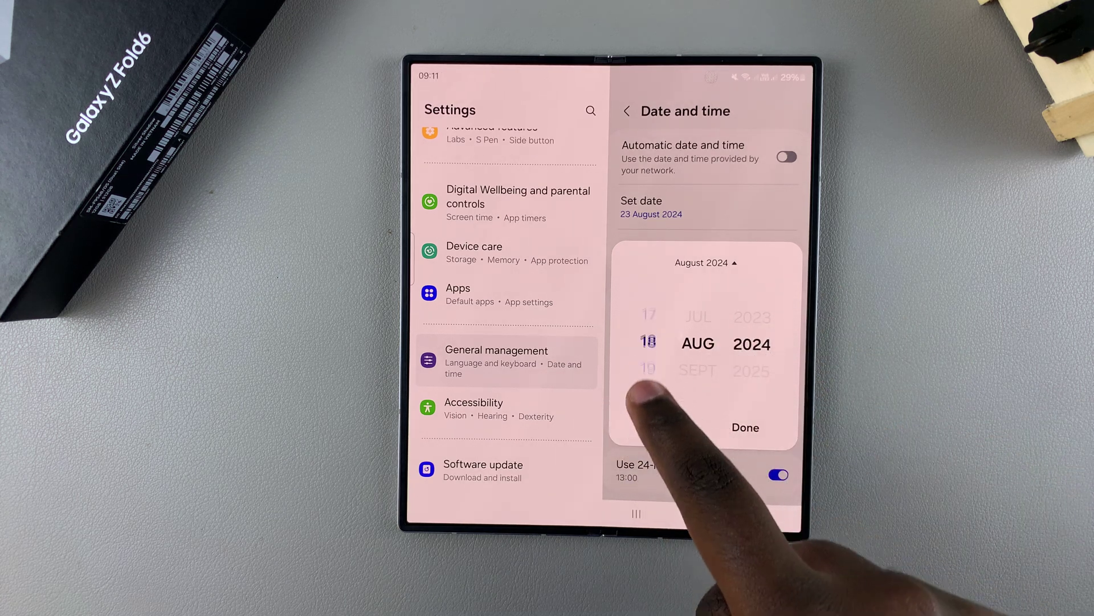
pyautogui.moveTo(659, 354); pyautogui.dragTo(647, 489)
pyautogui.moveTo(744, 342); pyautogui.dragTo(731, 419)
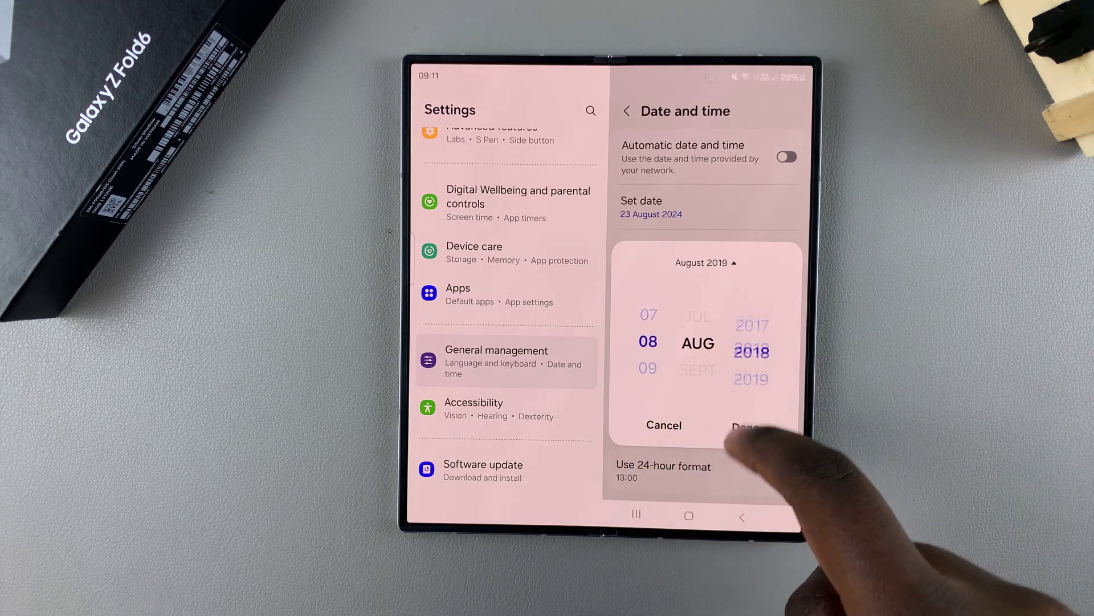
pyautogui.moveTo(751, 346); pyautogui.dragTo(735, 417)
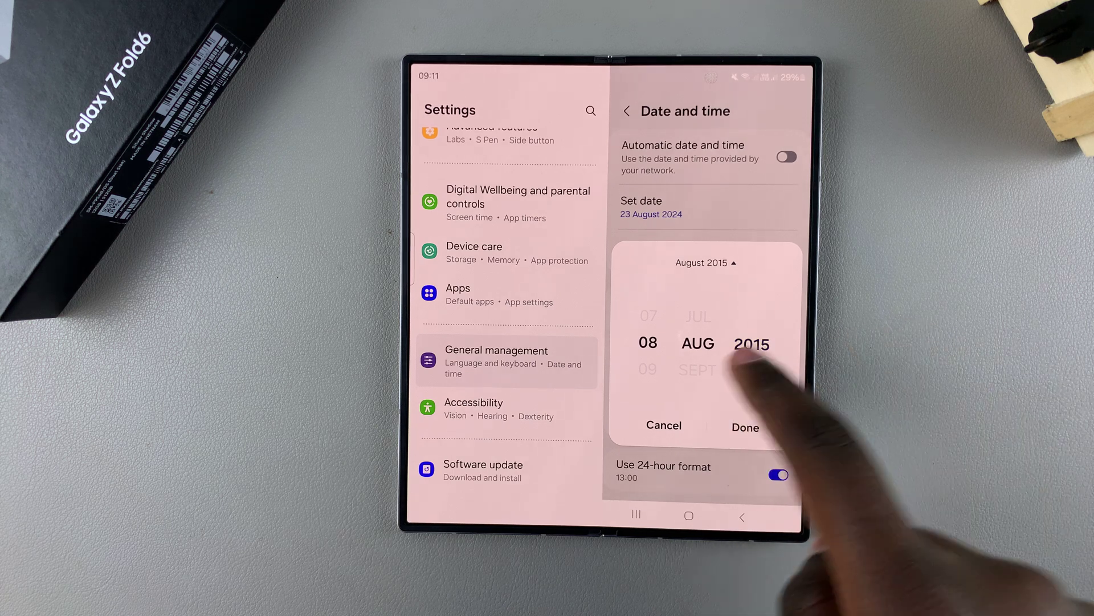
# - Set the day to 03 and month to December, then confirm 3 December 2015
pyautogui.moveTo(648, 329); pyautogui.dragTo(643, 430)
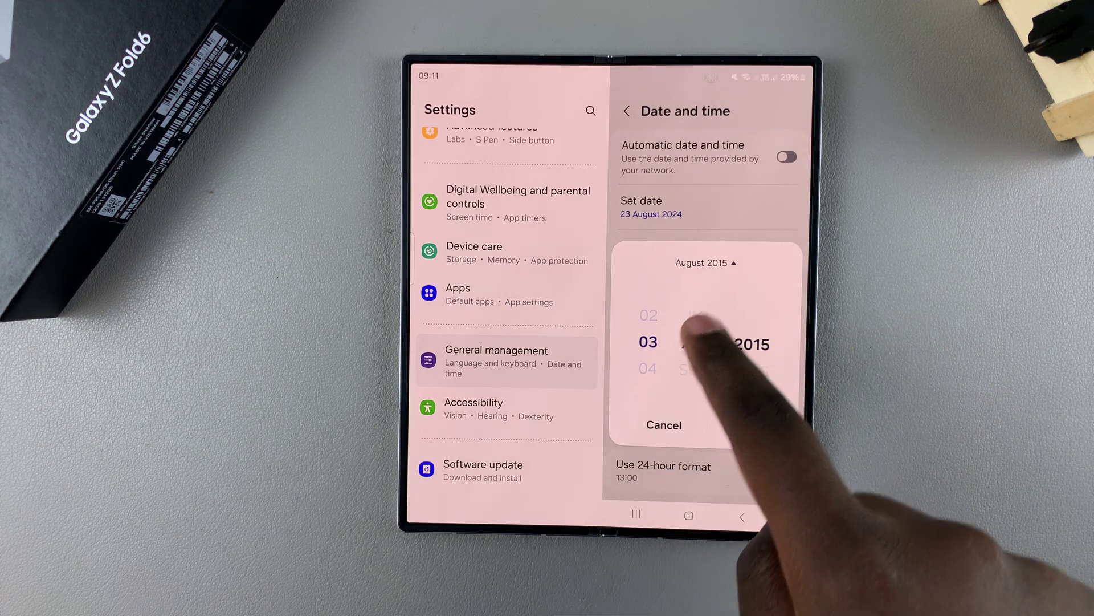
pyautogui.moveTo(709, 343); pyautogui.dragTo(709, 283)
pyautogui.moveTo(709, 368); pyautogui.dragTo(697, 376)
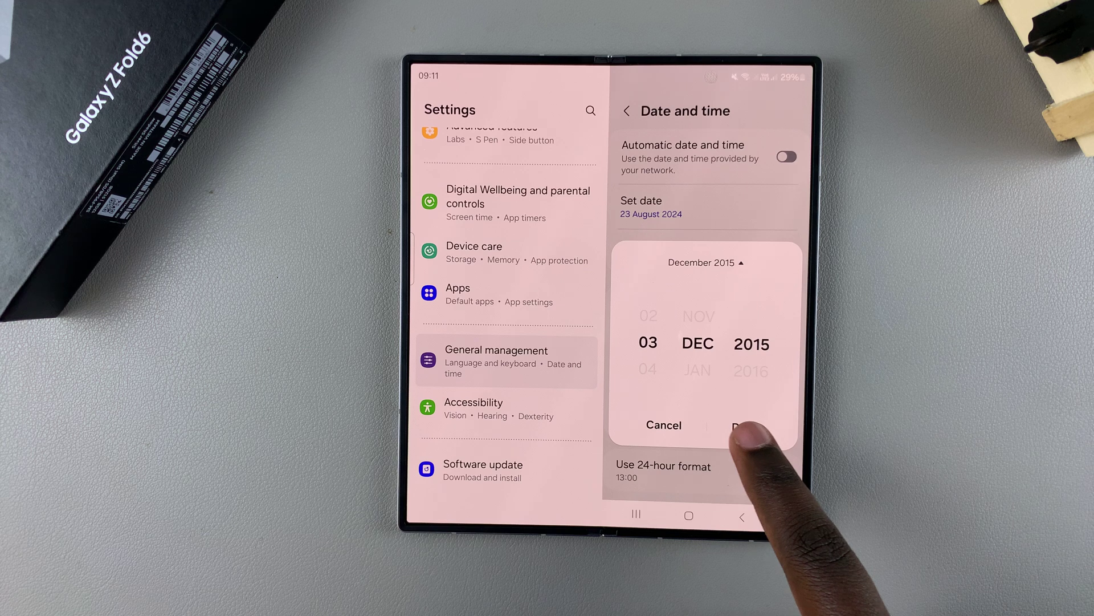
pyautogui.click(748, 428)
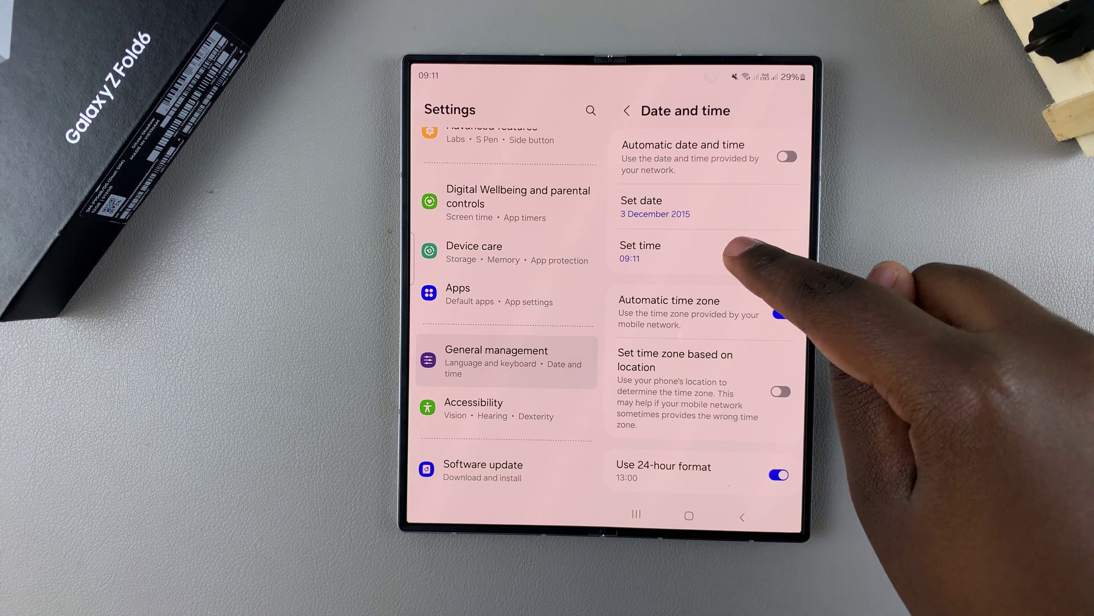
# - Open the time picker and set the hour to 15
pyautogui.click(736, 248)
pyautogui.moveTo(667, 367)
pyautogui.mouseDown()
pyautogui.moveTo(662, 426)
pyautogui.moveTo(663, 412)
pyautogui.mouseUp()
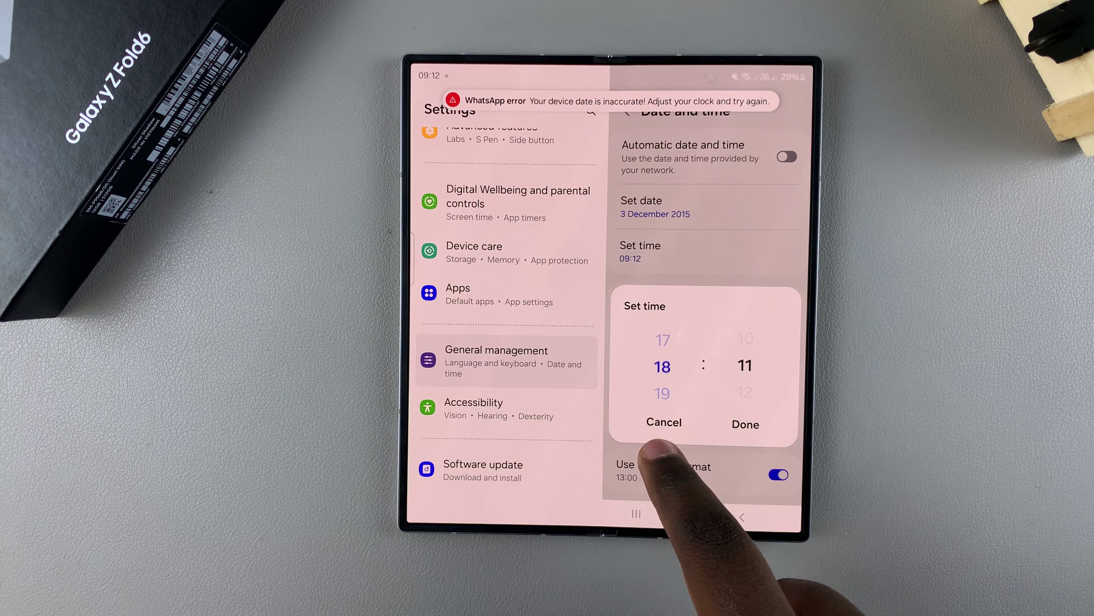
pyautogui.moveTo(659, 366); pyautogui.dragTo(672, 398)
pyautogui.moveTo(741, 389); pyautogui.dragTo(741, 421)
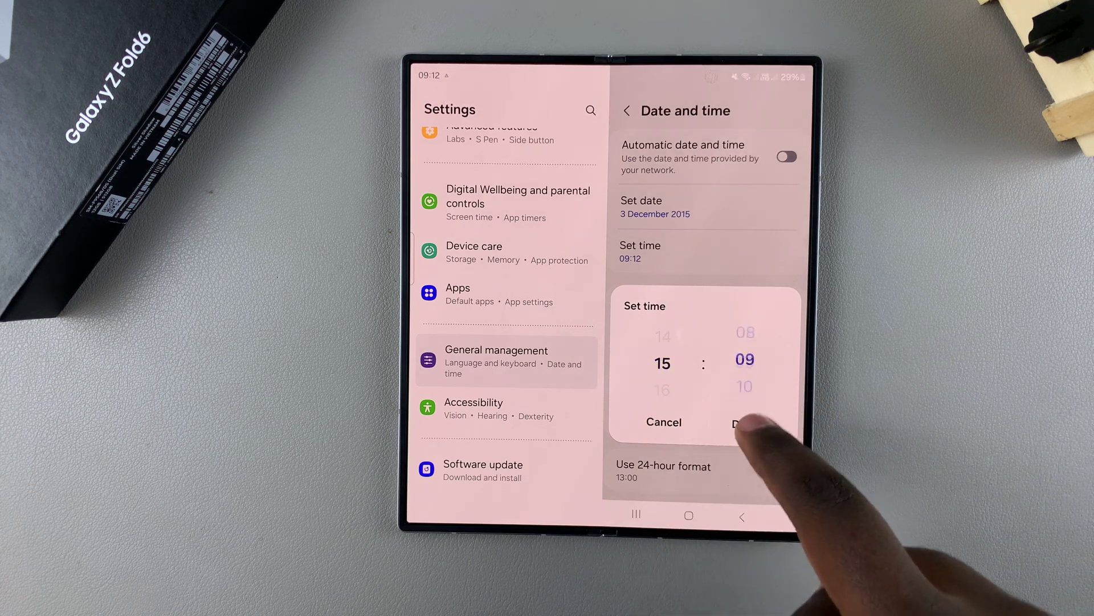
# - Set the minutes to 05 and confirm the time 15:05
pyautogui.moveTo(725, 342); pyautogui.dragTo(723, 369)
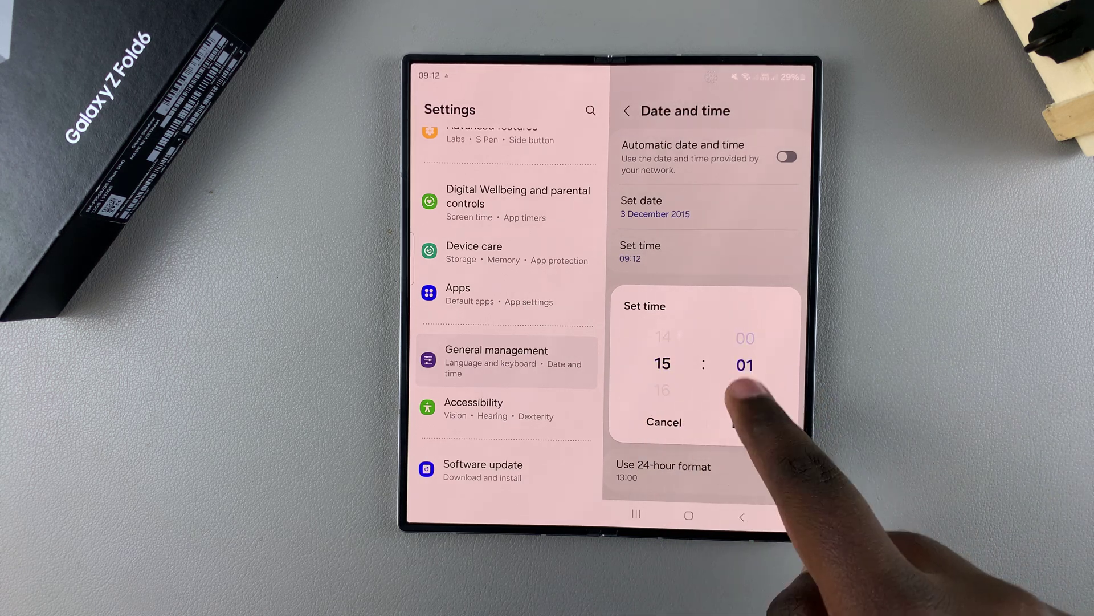
pyautogui.moveTo(741, 390); pyautogui.dragTo(771, 269)
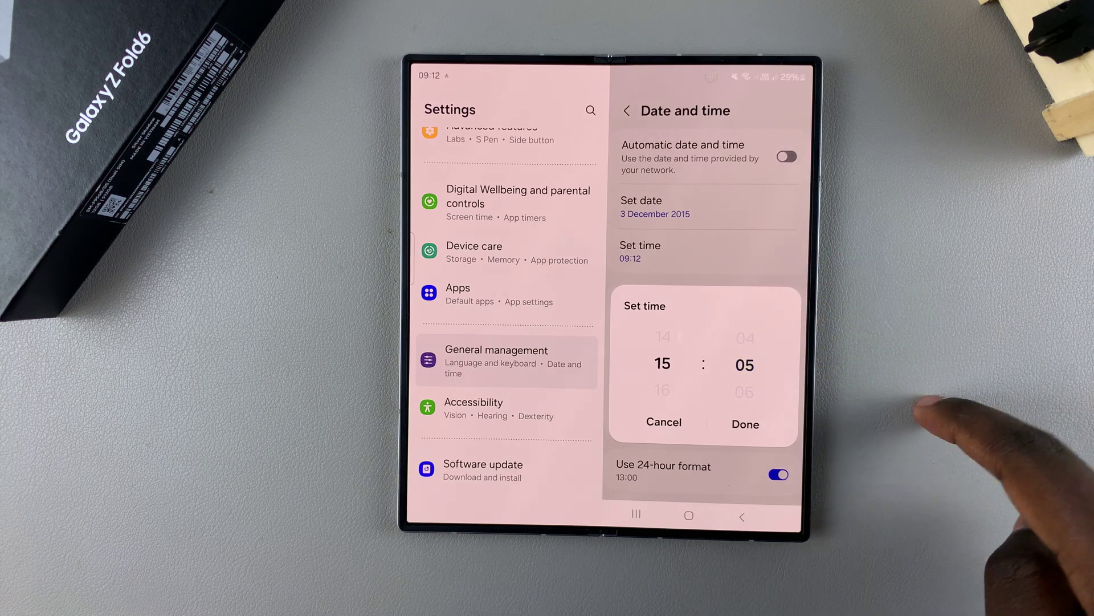
pyautogui.click(743, 424)
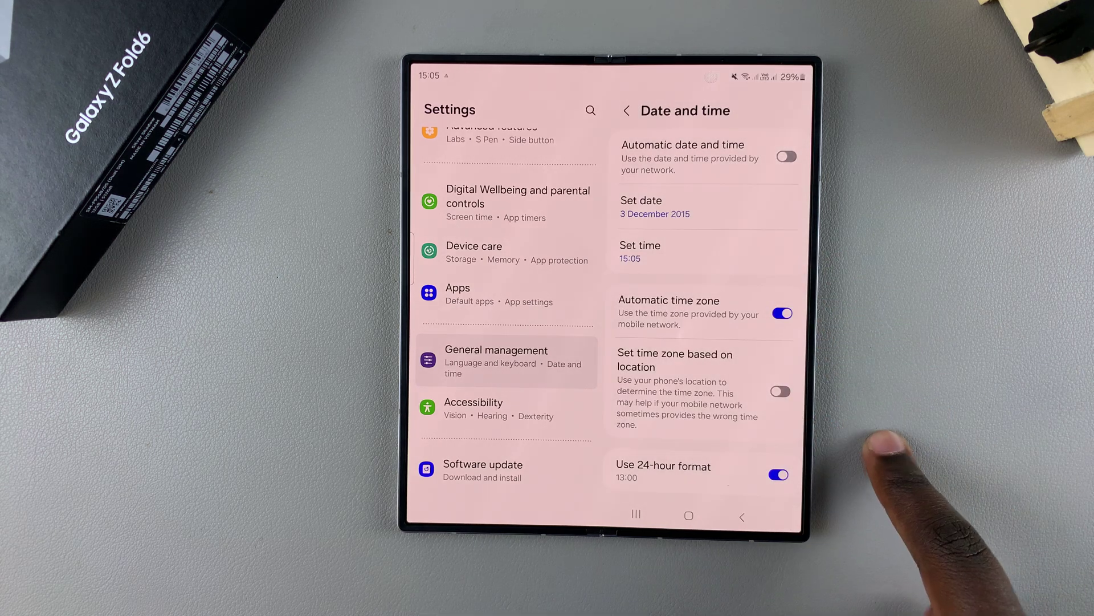
# - Return home and pull down the notification panel to check 15:05, Thu 3 Dec
pyautogui.click(689, 514)
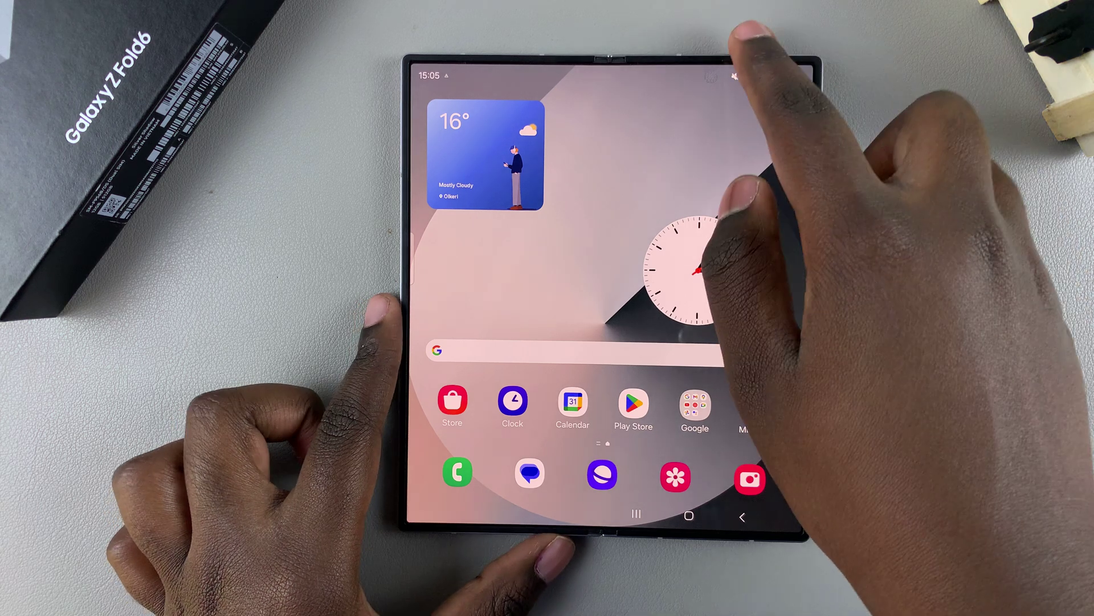
pyautogui.moveTo(733, 63); pyautogui.dragTo(748, 240)
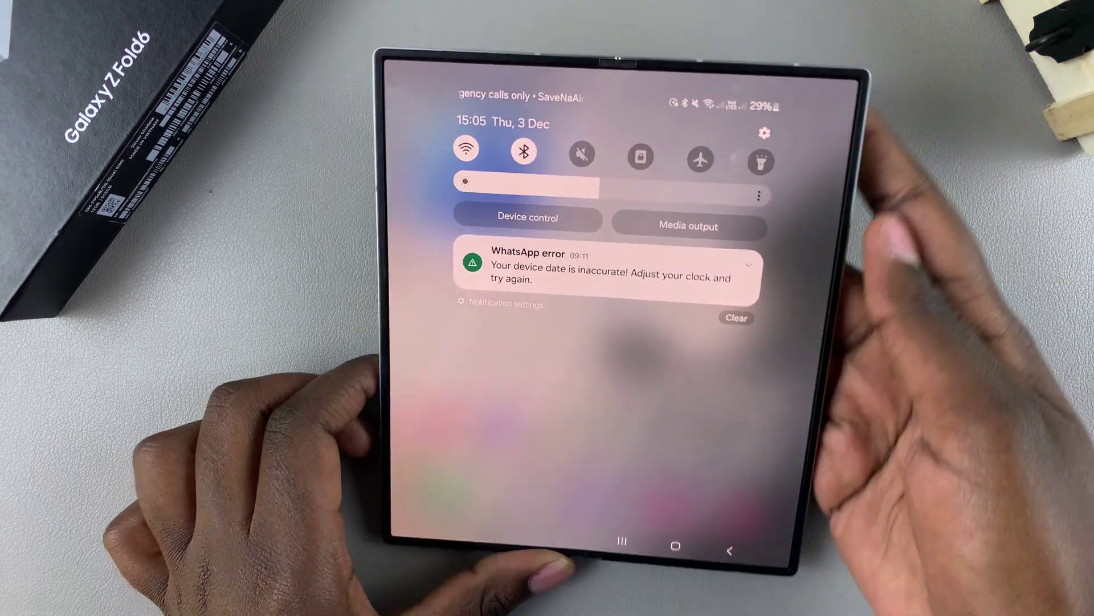